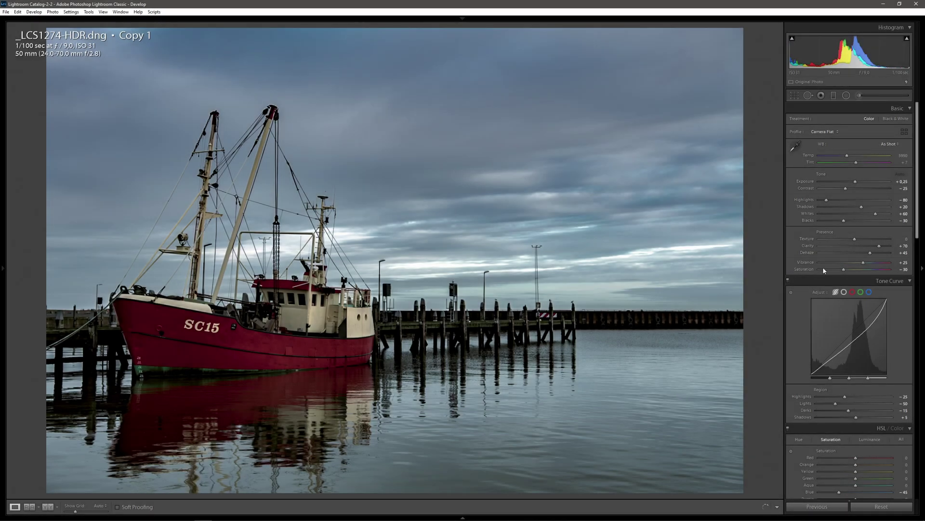
- Zoom in to inspect the HDR sky and the long-exposure photo's red hull, returning each to full view
scroll(843, 268, down, 10)
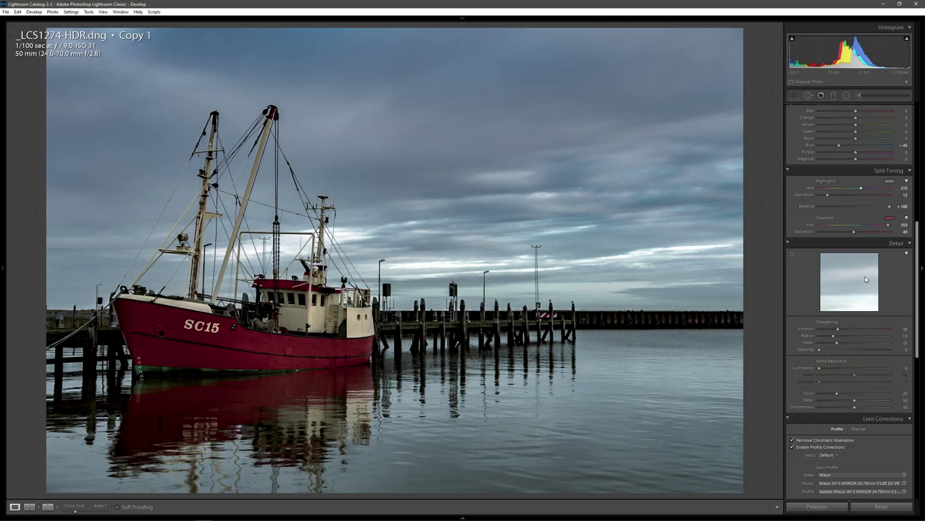
scroll(866, 279, up, 5)
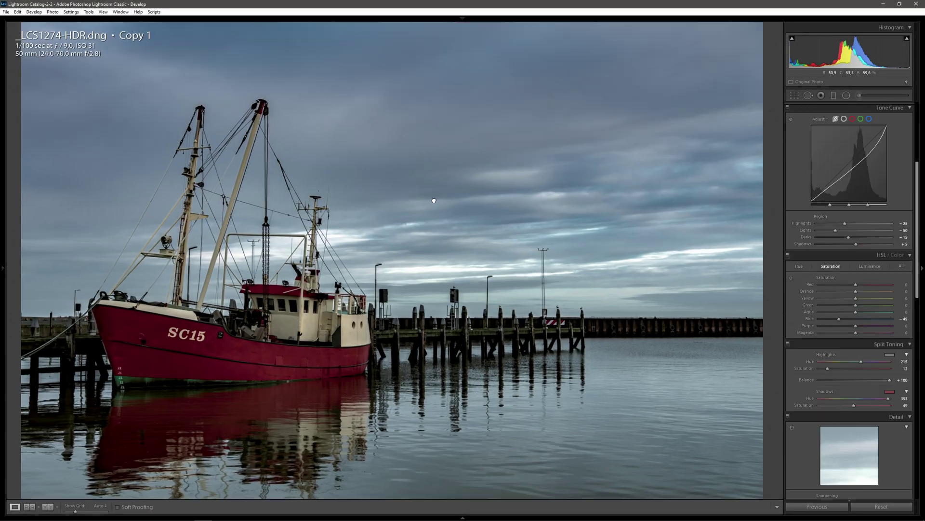
click(434, 199)
drag(555, 233, 683, 195)
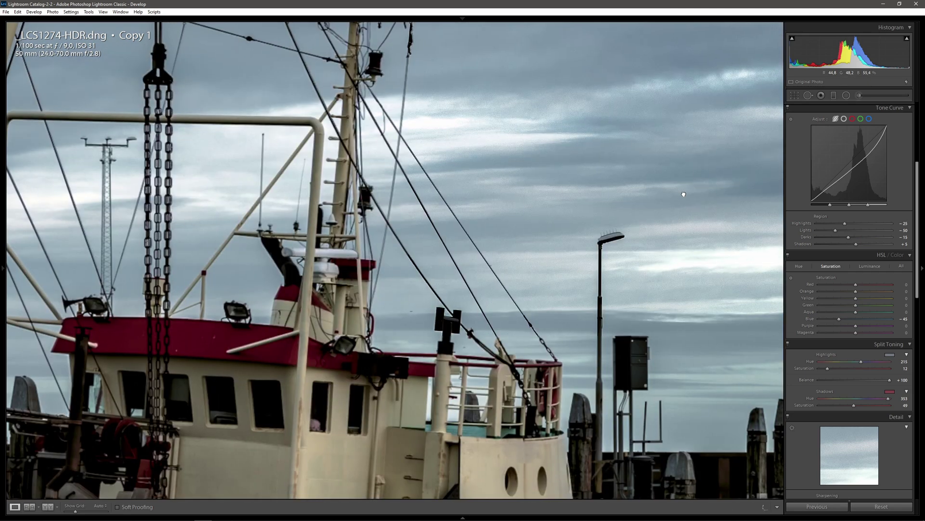
click(684, 194)
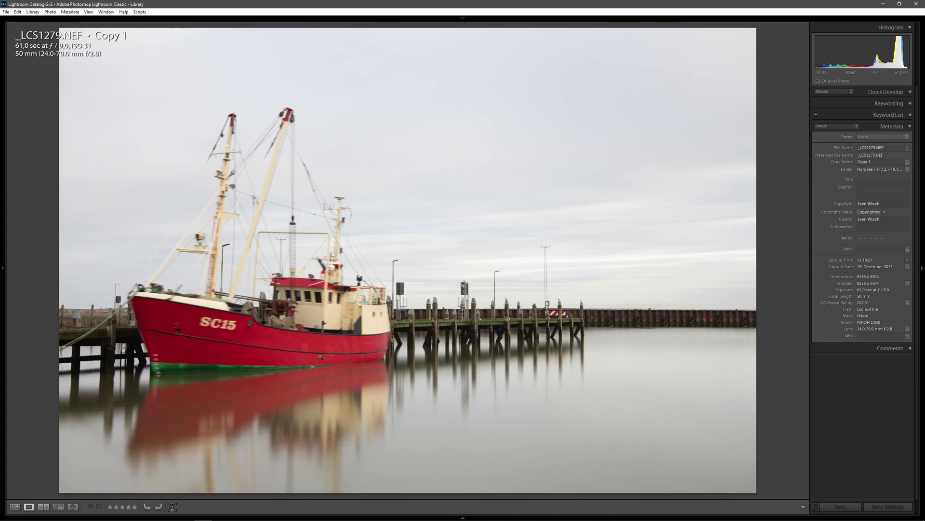
drag(189, 366, 634, 350)
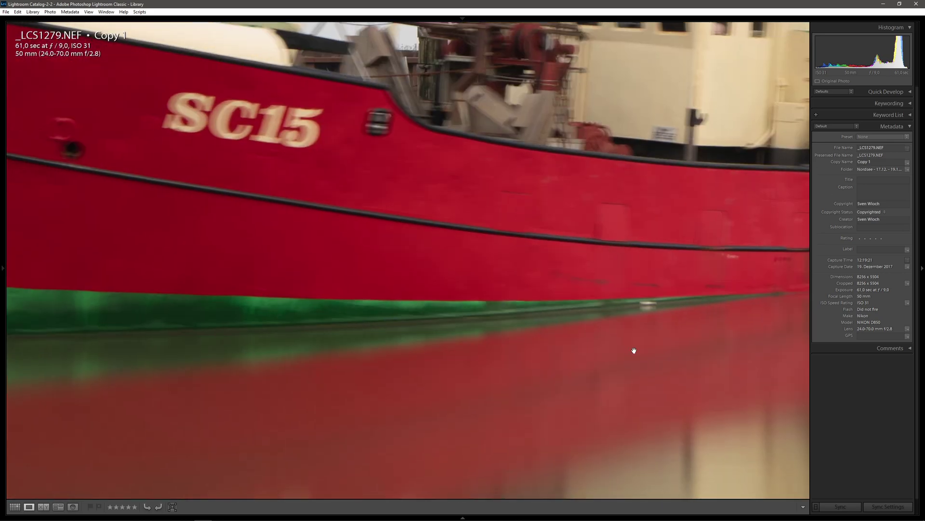
drag(484, 431, 482, 429)
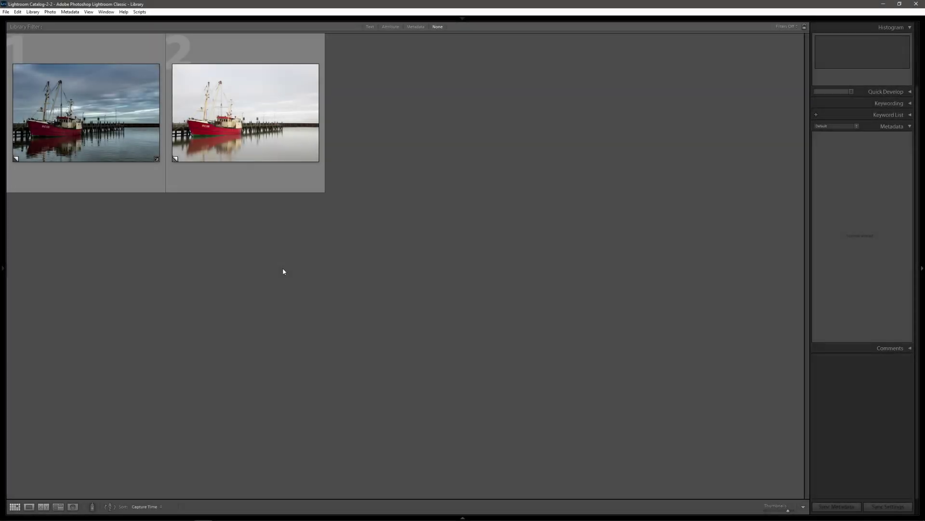
- Select both boat photos and synchronize the HDR's develop settings onto the long-exposure photo
click(95, 145)
shift+click(237, 140)
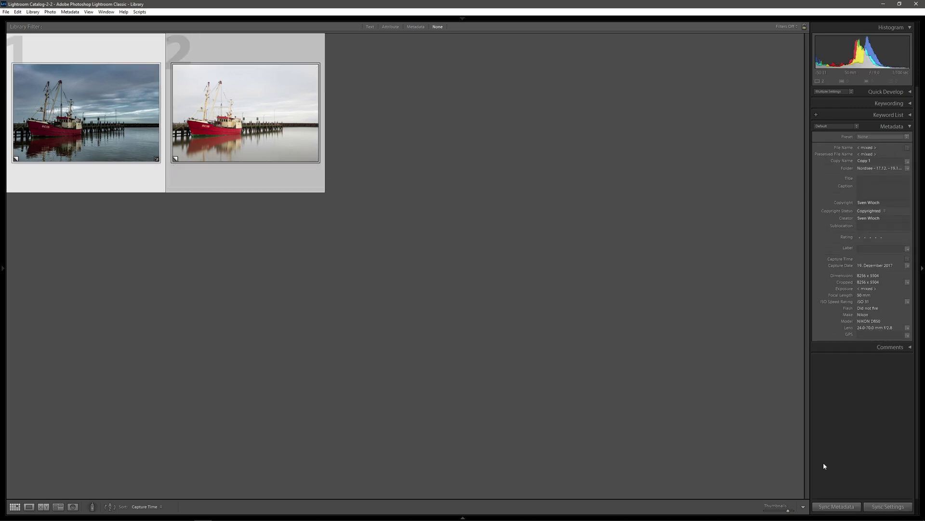
click(888, 507)
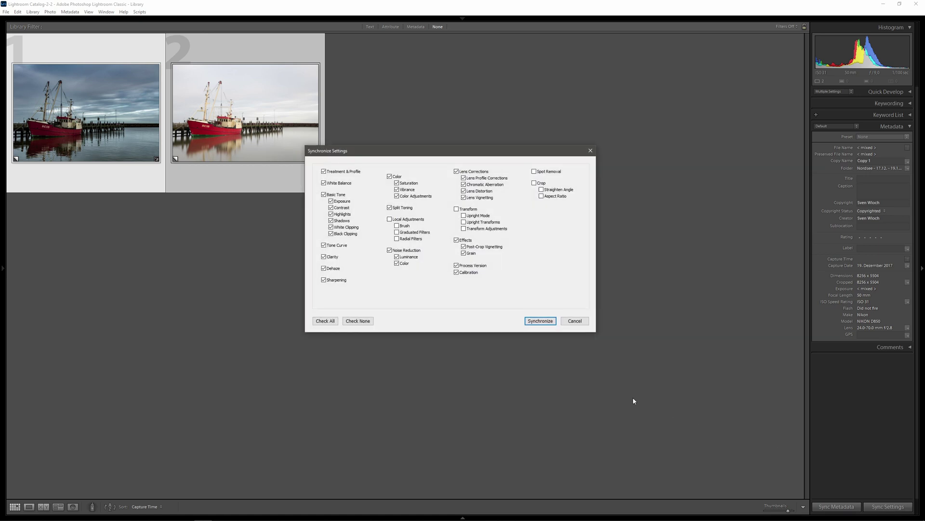
click(539, 321)
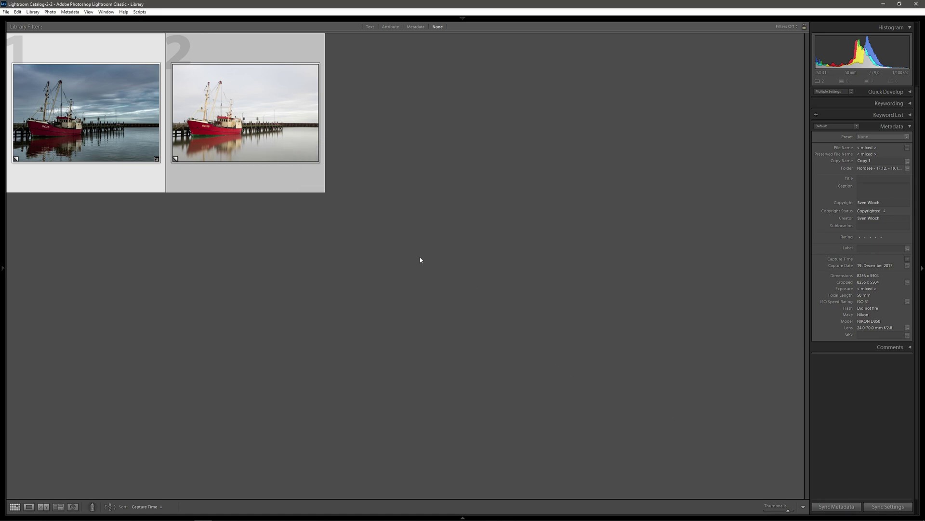
click(393, 245)
- Flip between the two photos in Loupe view to compare textured and smooth clouds, then reselect both
double_click(108, 125)
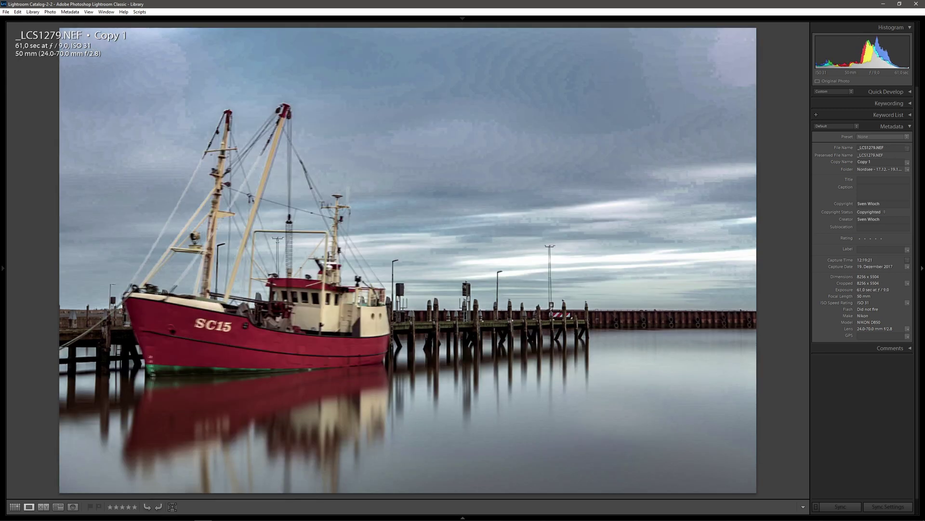
key(Right)
key(Left)
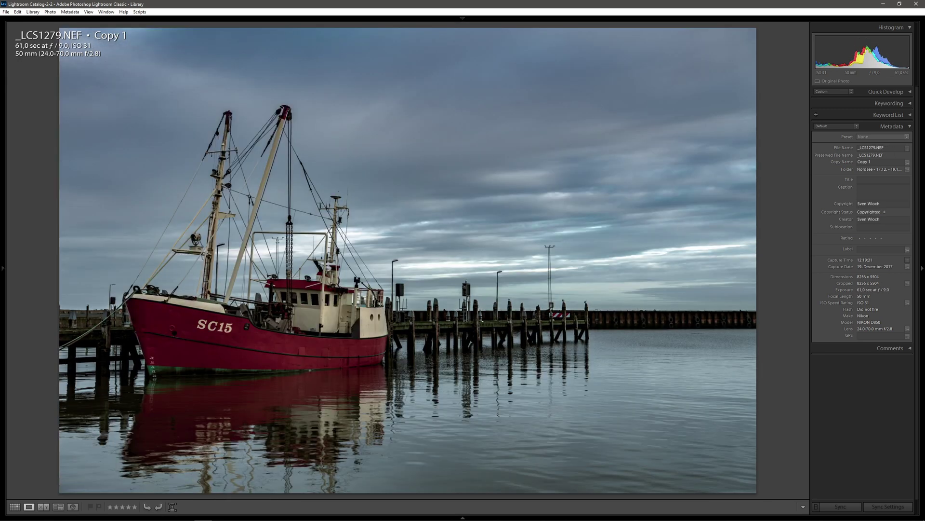
key(Right)
key(Left)
key(Right)
key(Left)
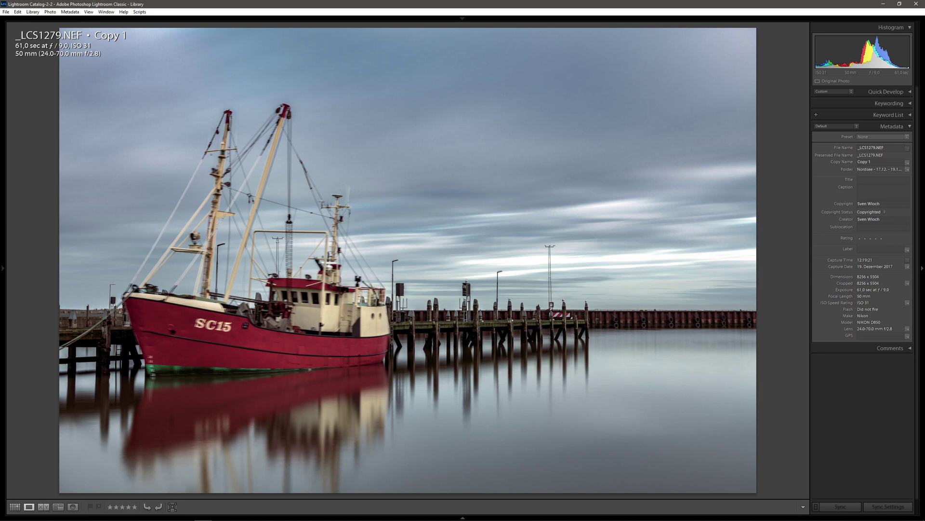
key(Right)
key(Left)
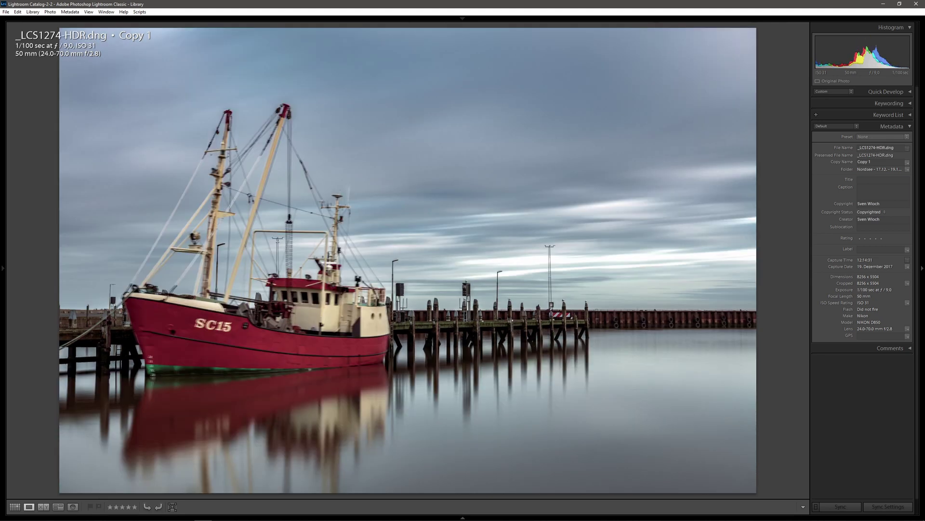
key(Right)
key(Left)
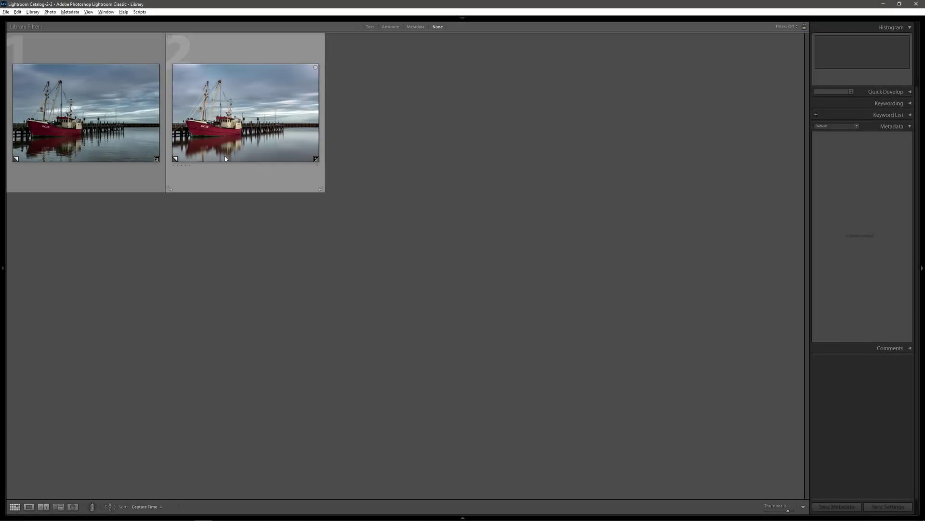
key(ctrl+a)
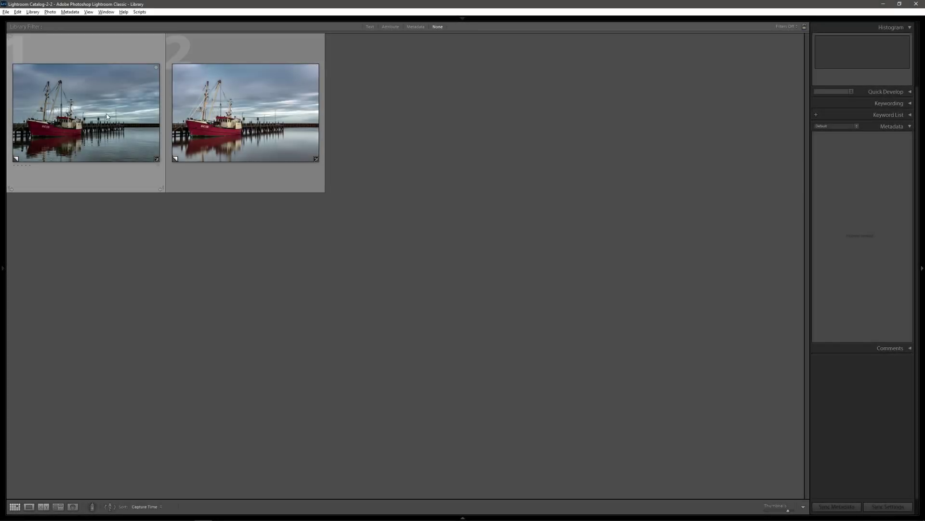
- Send both selected boat photos to Edit in Adobe Photoshop 2020
right_click(274, 130)
mouse_move(332, 217)
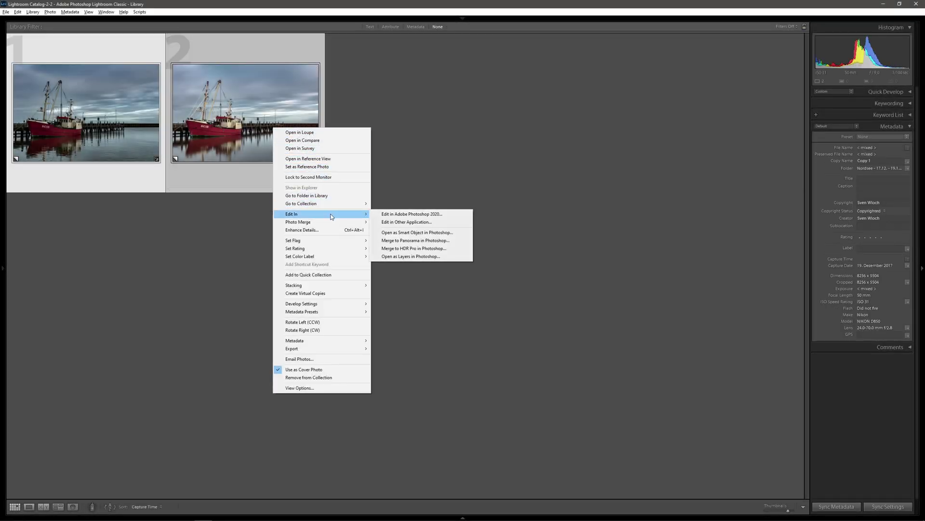
click(457, 217)
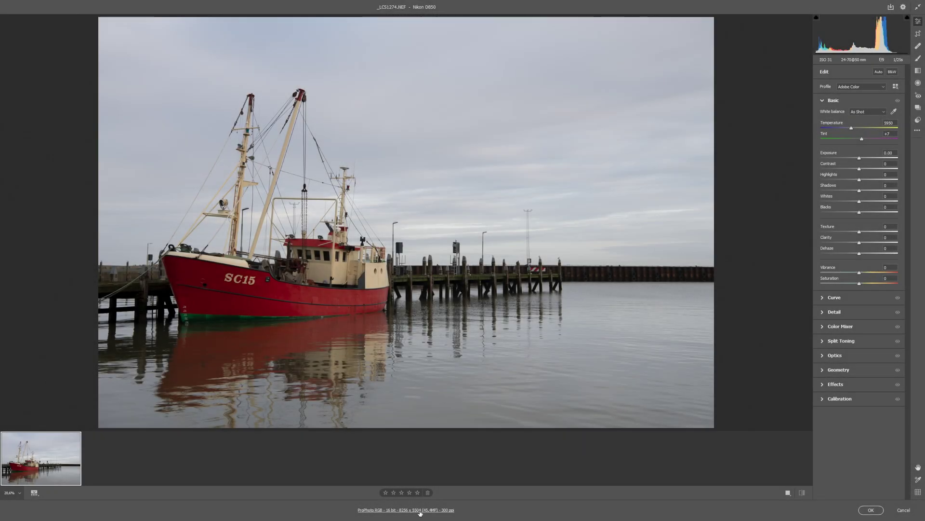
- Open Camera Raw's workflow preferences and keep ProPhoto RGB colour space at 16 Bits/Channel
click(444, 510)
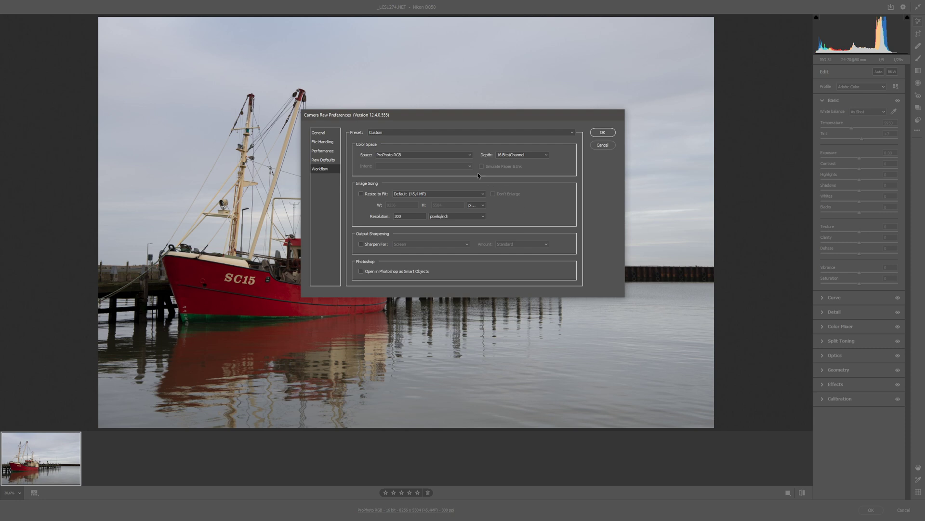
drag(447, 116, 447, 161)
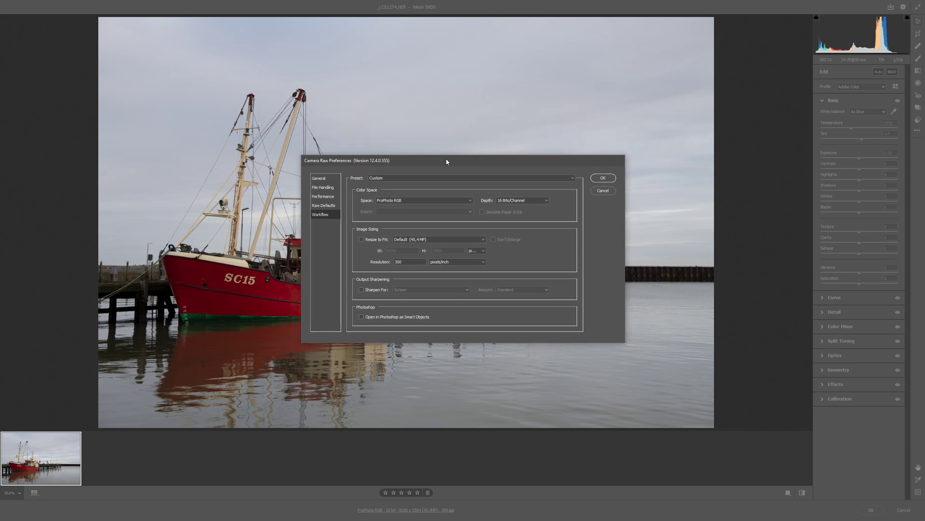
click(459, 201)
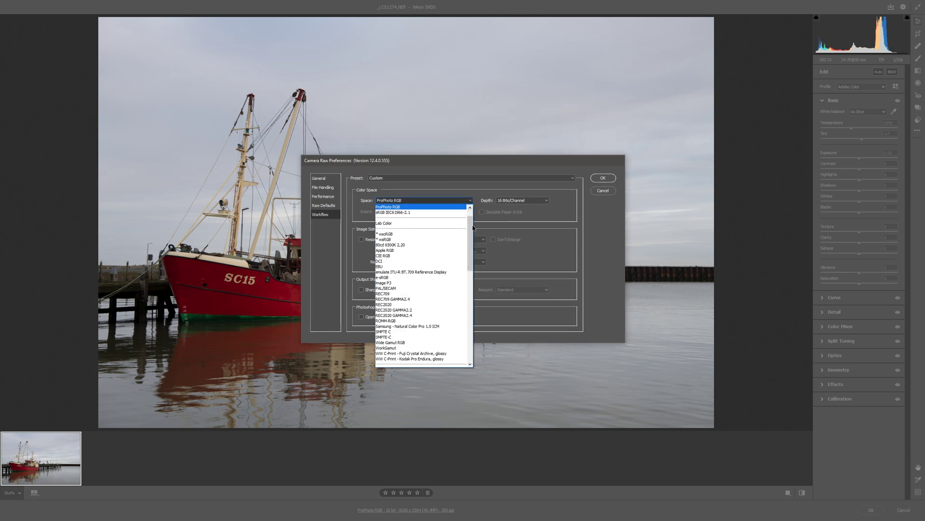
scroll(471, 220, up, 1)
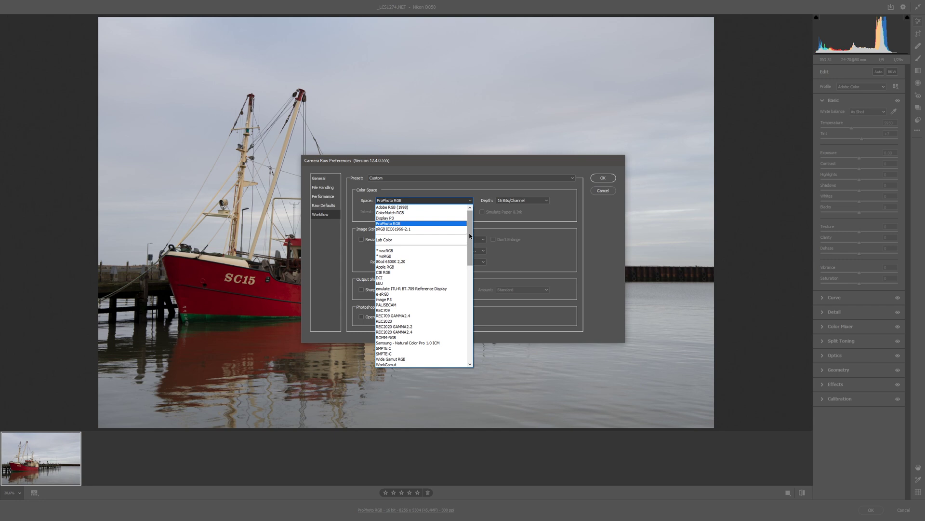
click(512, 215)
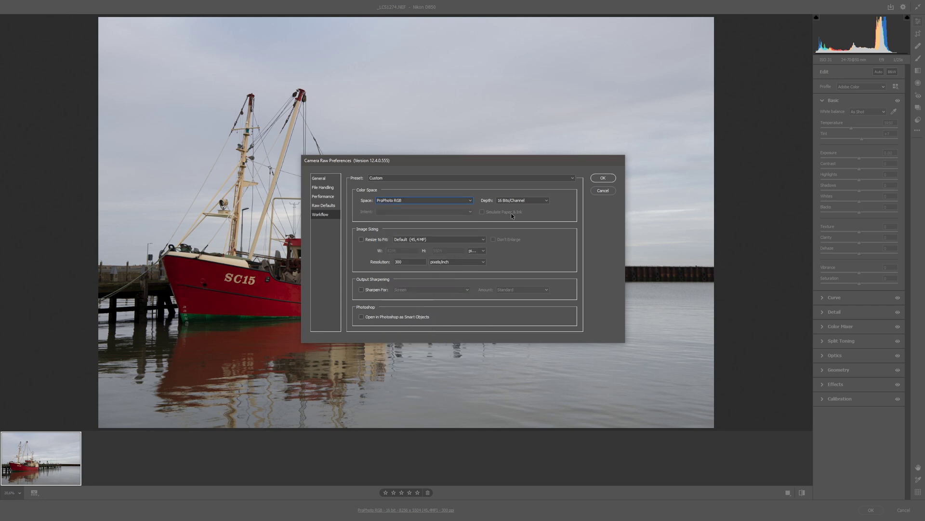
click(514, 200)
click(592, 229)
click(460, 201)
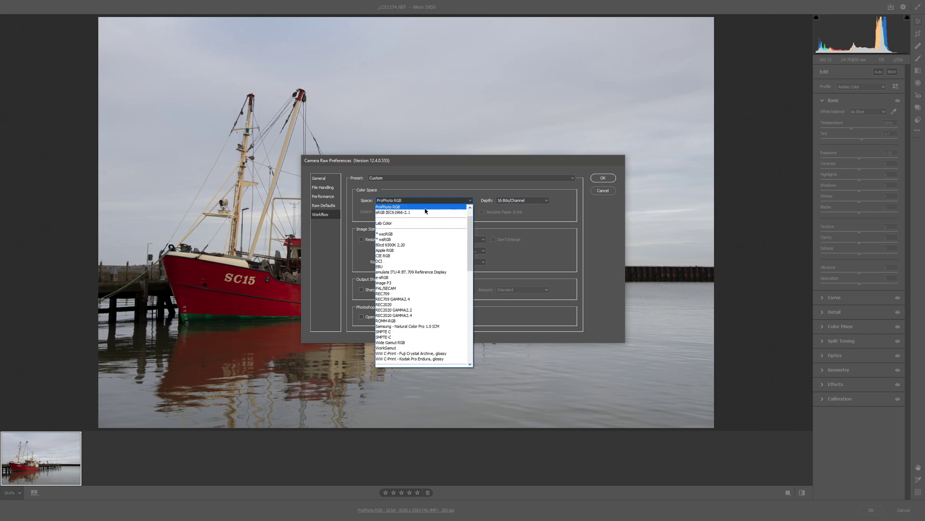
click(427, 206)
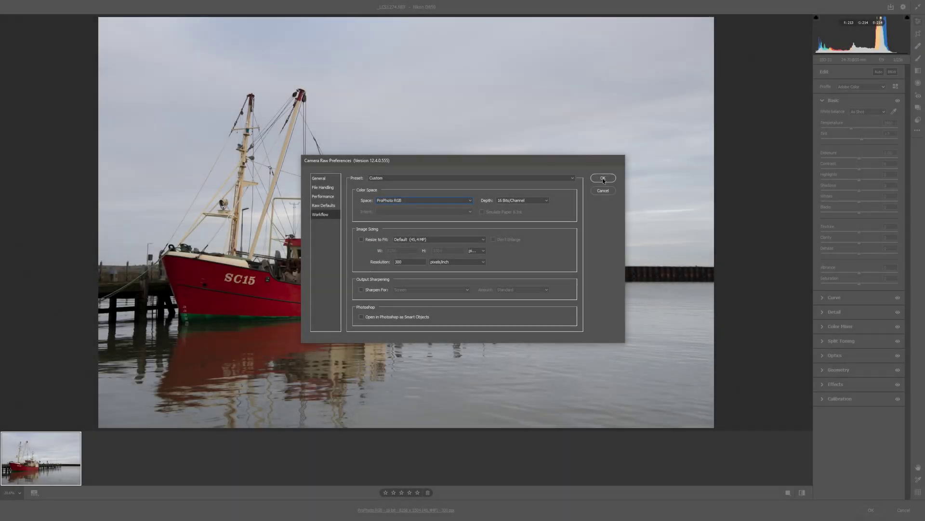
- Confirm the workflow preferences and drag the long-exposure image into the HDR document
click(603, 178)
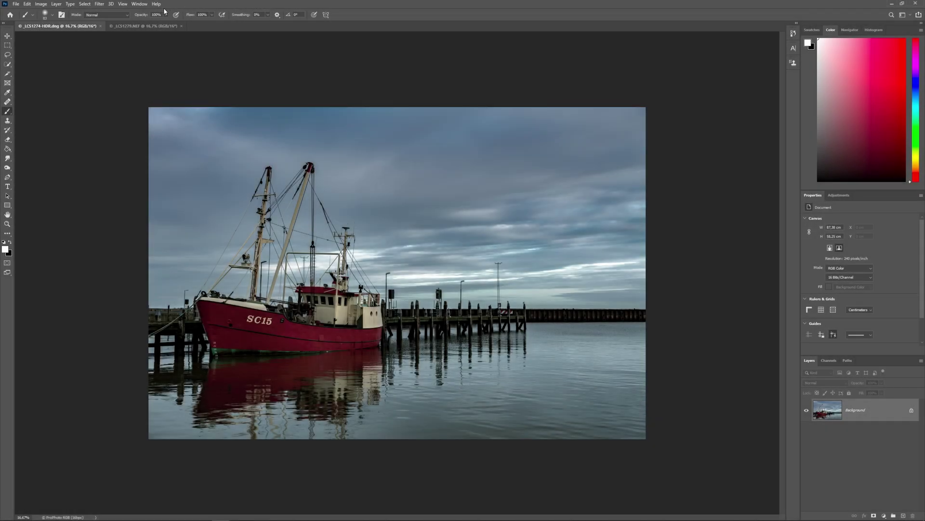
click(145, 25)
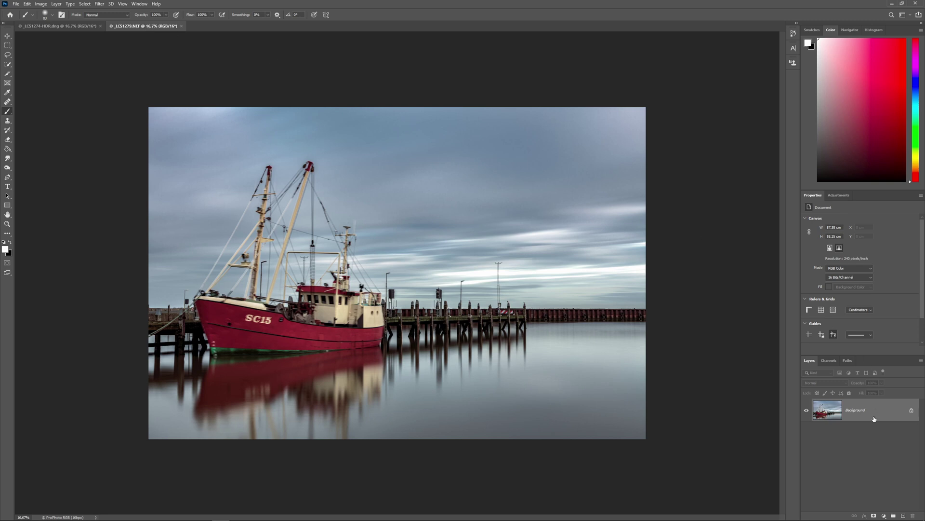
drag(871, 416, 489, 295)
- Align the long-exposure layer over the HDR image with the Move tool and add a layer mask
key(v)
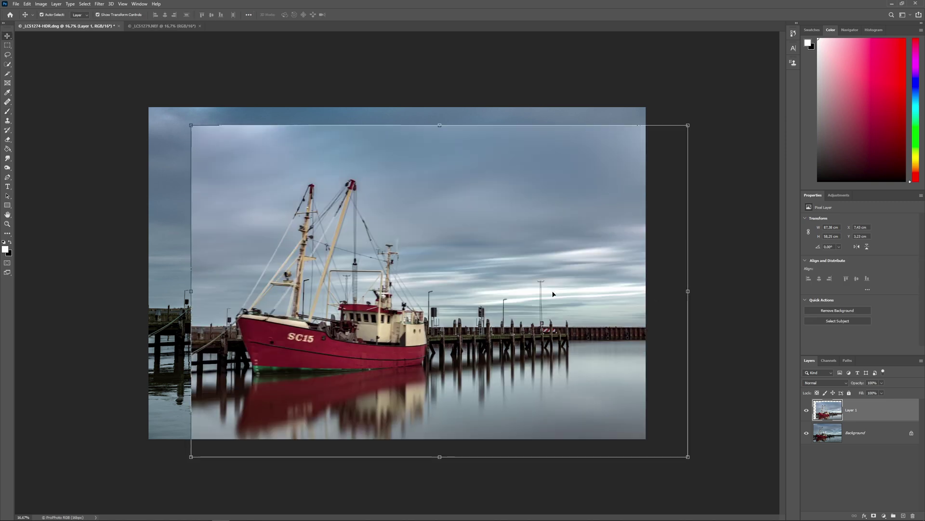
mouse_move(553, 292)
mouse_down()
mouse_move(547, 276)
mouse_move(523, 273)
mouse_move(528, 278)
mouse_up()
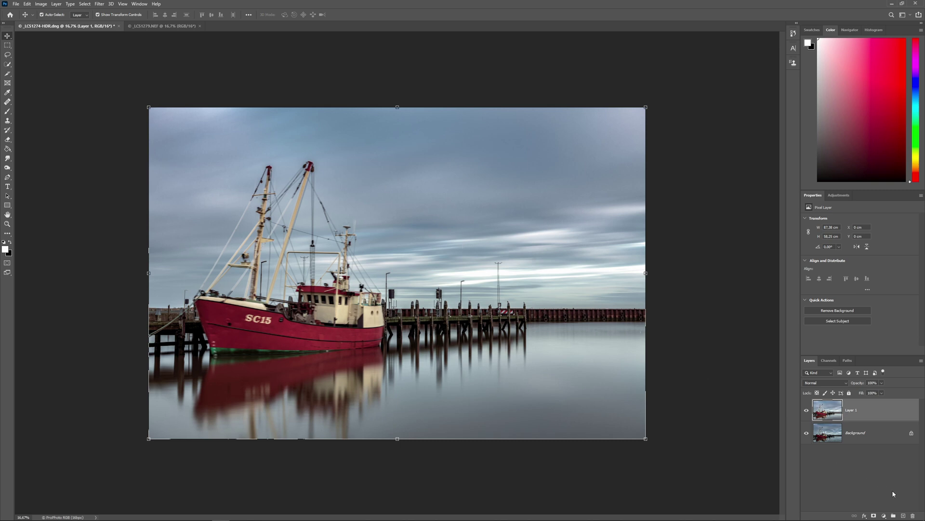
click(874, 516)
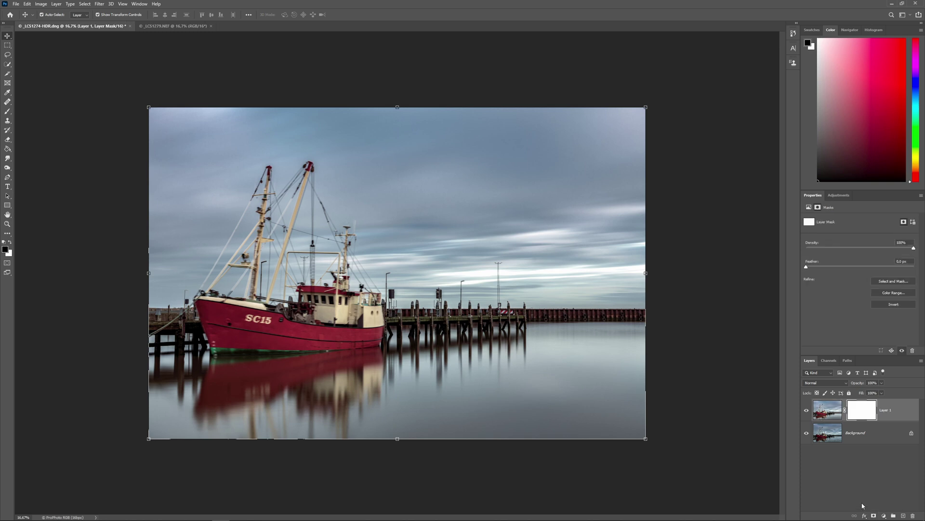
- Fill Layer 1's mask with black using the Paint Bucket to hide the long-exposure layer
key(g)
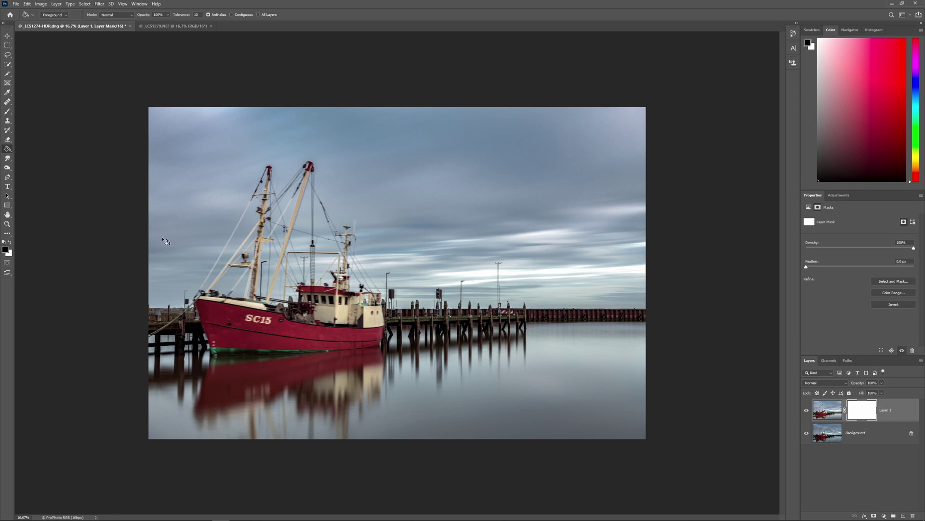
click(453, 268)
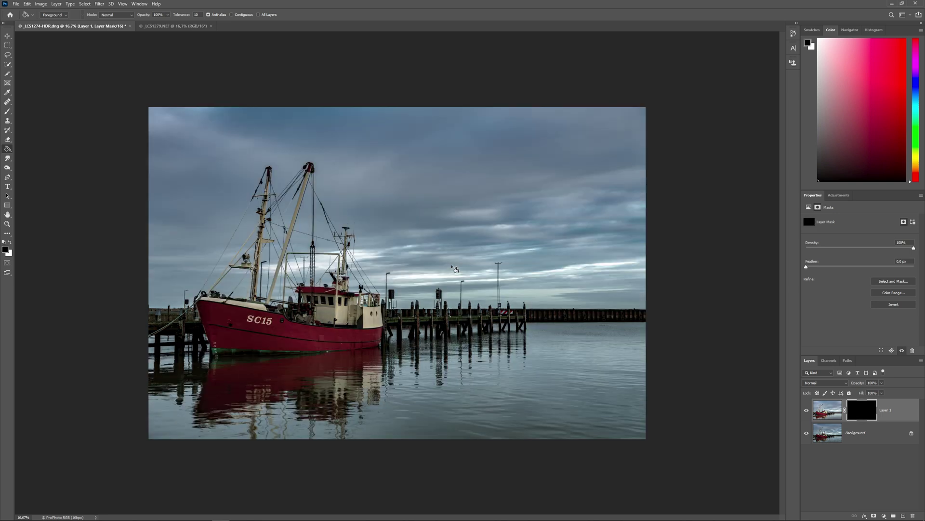
- Select the Brush tool and enlarge it to about 1067 px
key(b)
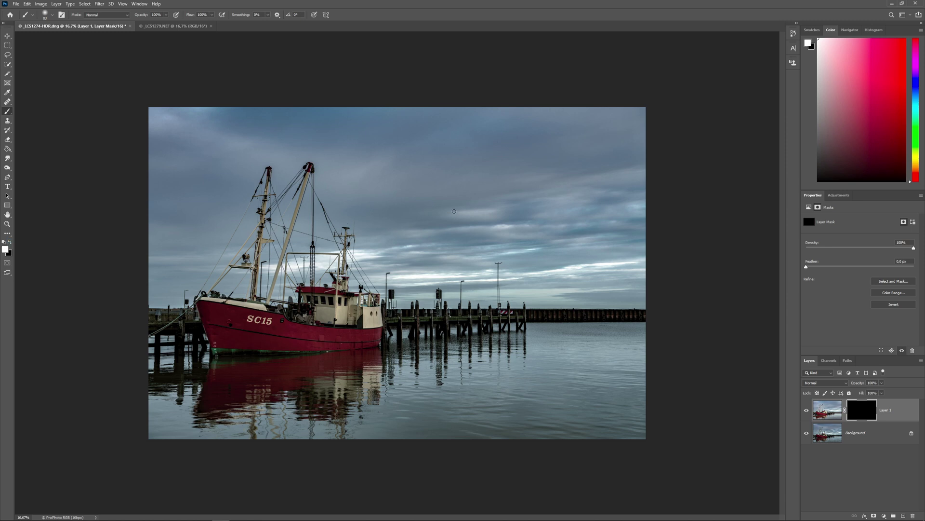
right_click(454, 211)
mouse_move(461, 395)
mouse_down()
mouse_move(525, 384)
mouse_move(463, 405)
mouse_move(583, 383)
mouse_move(607, 400)
mouse_move(582, 423)
mouse_move(641, 391)
mouse_move(620, 355)
mouse_move(562, 351)
mouse_move(616, 360)
mouse_move(354, 389)
mouse_move(308, 414)
mouse_move(222, 410)
mouse_move(154, 429)
mouse_move(405, 419)
mouse_move(397, 400)
mouse_up()
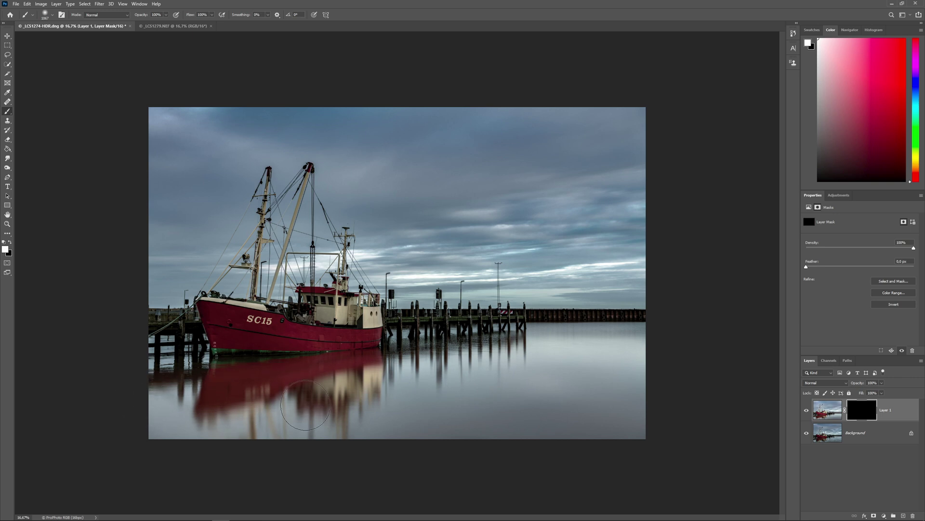
right_click(478, 381)
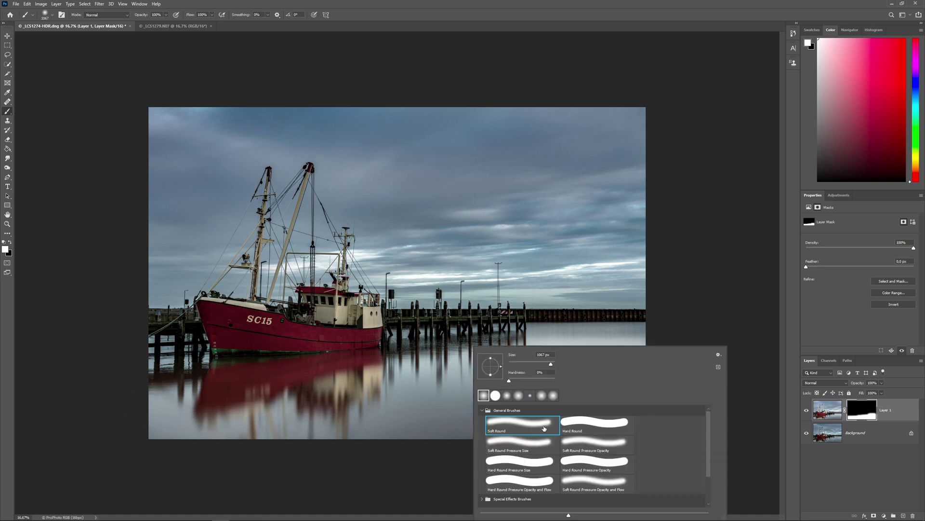
- Choose the Soft Round Pressure Opacity brush, zoom in, and shrink it to about 247 px
click(578, 438)
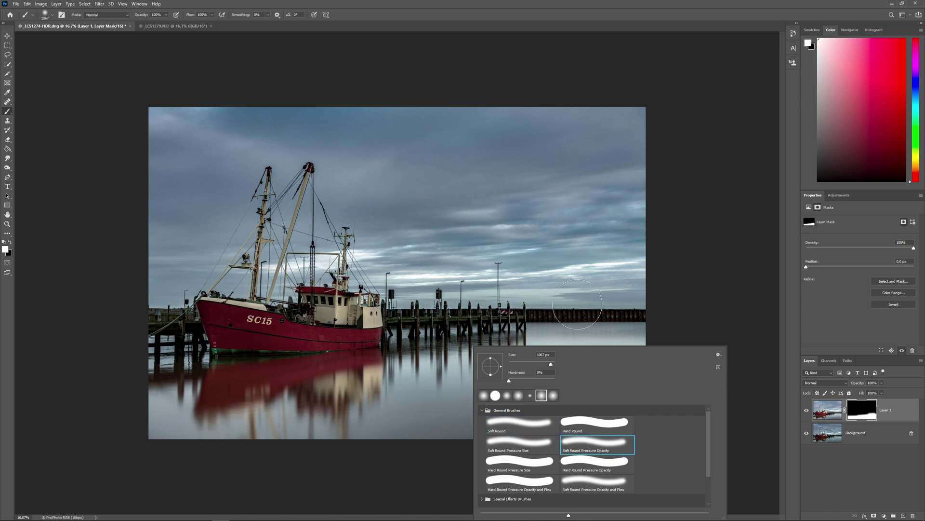
key(Return)
scroll(440, 386, up, 5)
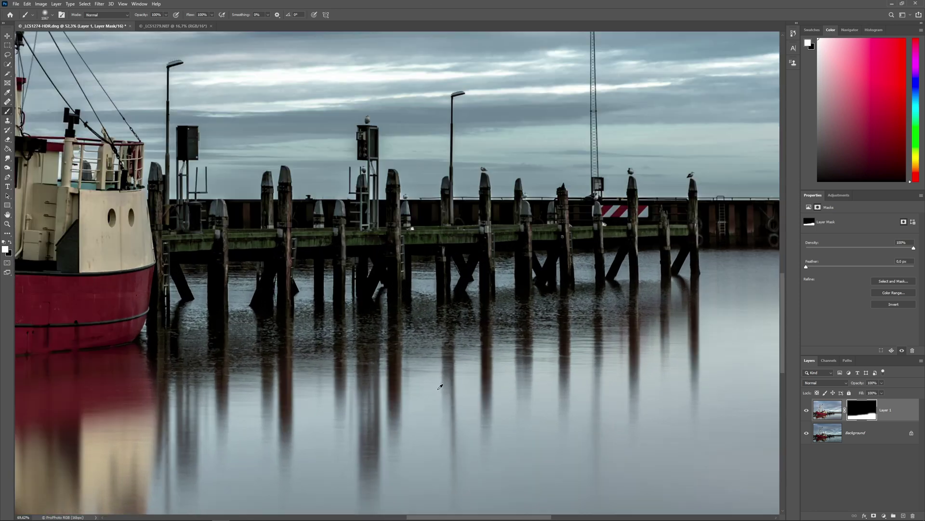
scroll(440, 385, up, 2)
drag(446, 360, 415, 359)
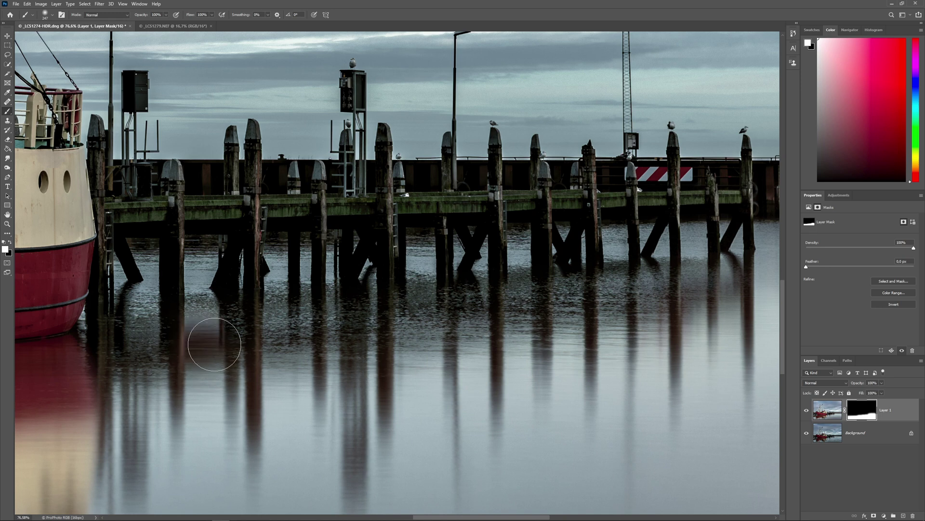
- Paint the mask around the pilings, boat and pier reflections, restoring the right pilings' reflection in black
mouse_move(215, 344)
mouse_down()
mouse_move(149, 352)
mouse_move(362, 343)
mouse_move(237, 331)
mouse_move(470, 343)
mouse_move(528, 324)
mouse_move(456, 331)
mouse_move(654, 312)
mouse_up()
key(x)
mouse_move(627, 193)
mouse_down()
mouse_move(632, 287)
mouse_move(579, 310)
mouse_move(509, 311)
mouse_move(424, 336)
mouse_move(643, 303)
mouse_move(606, 316)
mouse_move(704, 293)
mouse_move(641, 312)
mouse_up()
key(x)
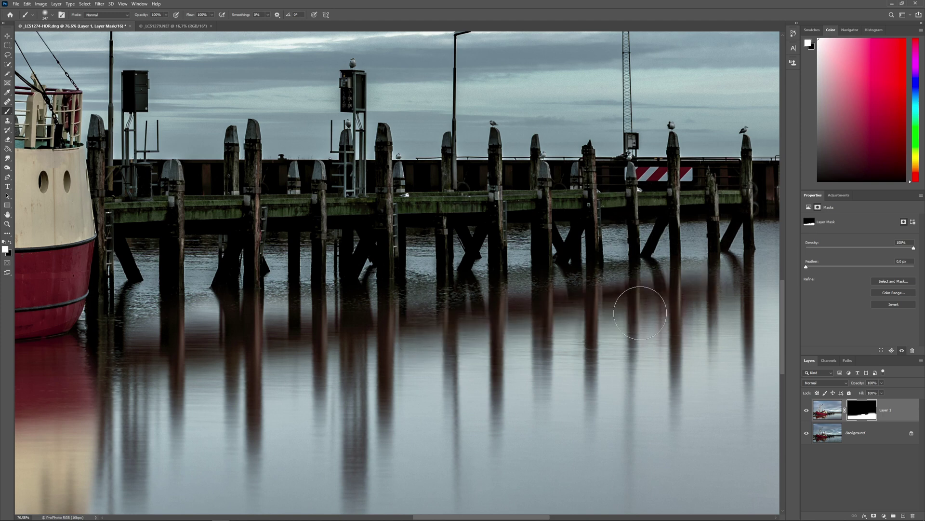
drag(275, 382, 562, 306)
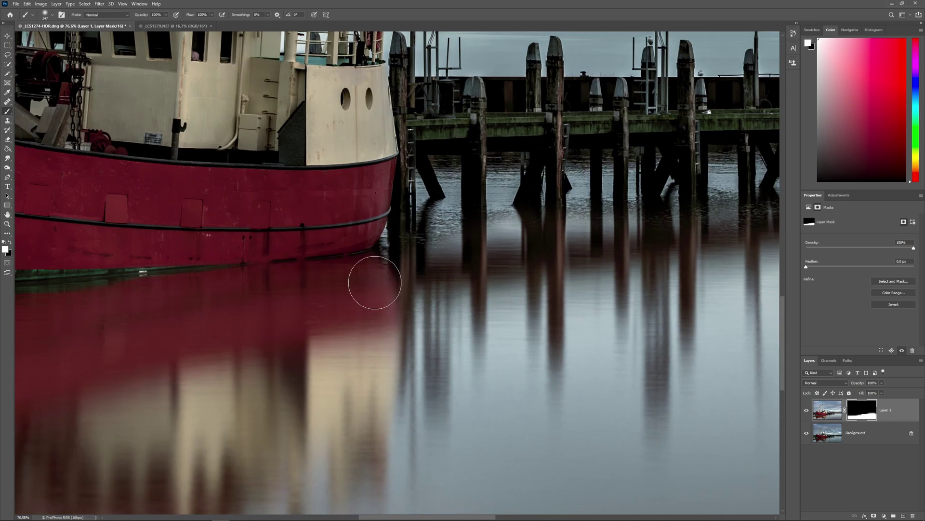
mouse_move(252, 353)
mouse_down()
mouse_move(513, 301)
mouse_move(627, 268)
mouse_up()
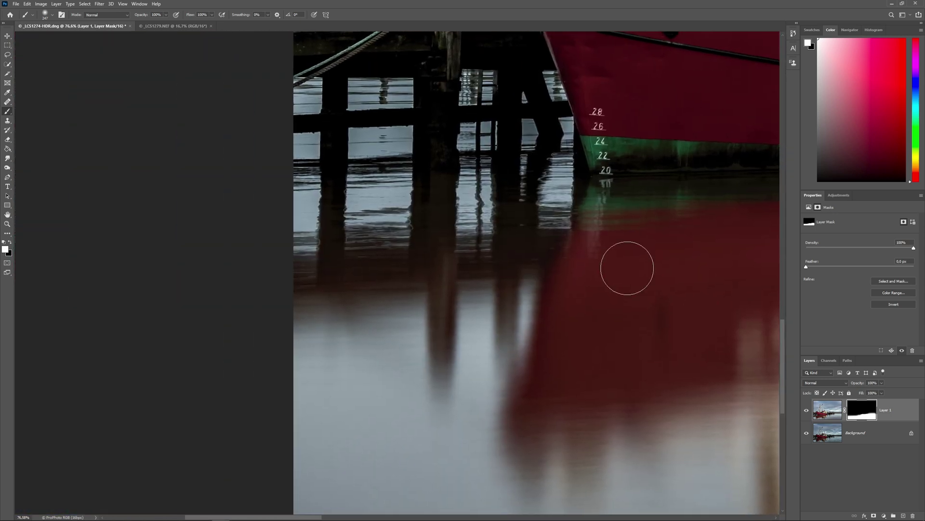
mouse_move(472, 180)
mouse_down()
mouse_move(372, 193)
mouse_move(356, 186)
mouse_move(331, 196)
mouse_up()
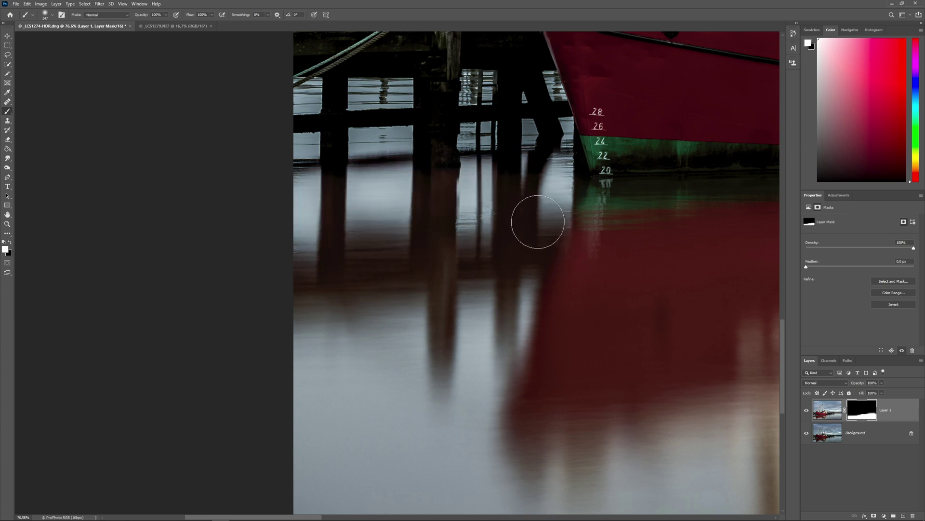
drag(599, 206, 514, 252)
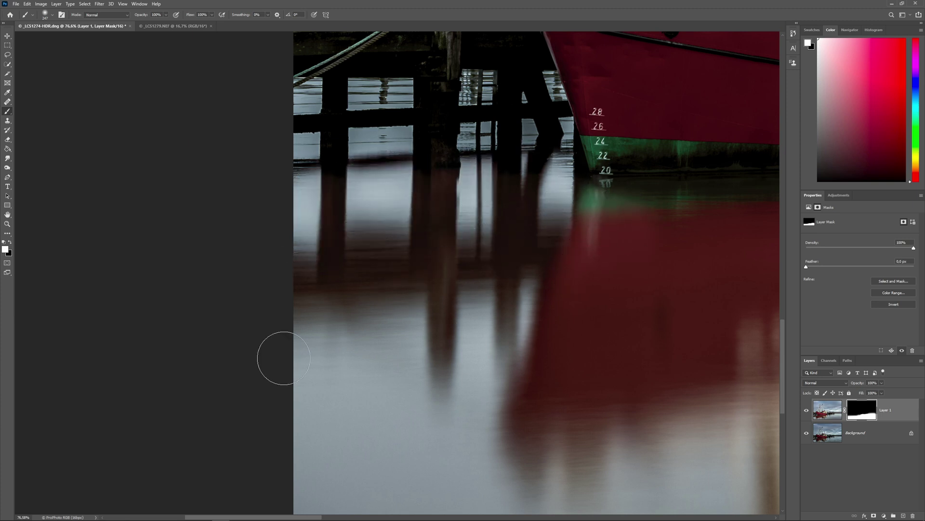
- Smooth the harbour wall waterline and a strip between pilings, then view the mask alone
scroll(520, 362, down, 3)
drag(630, 368, 79, 388)
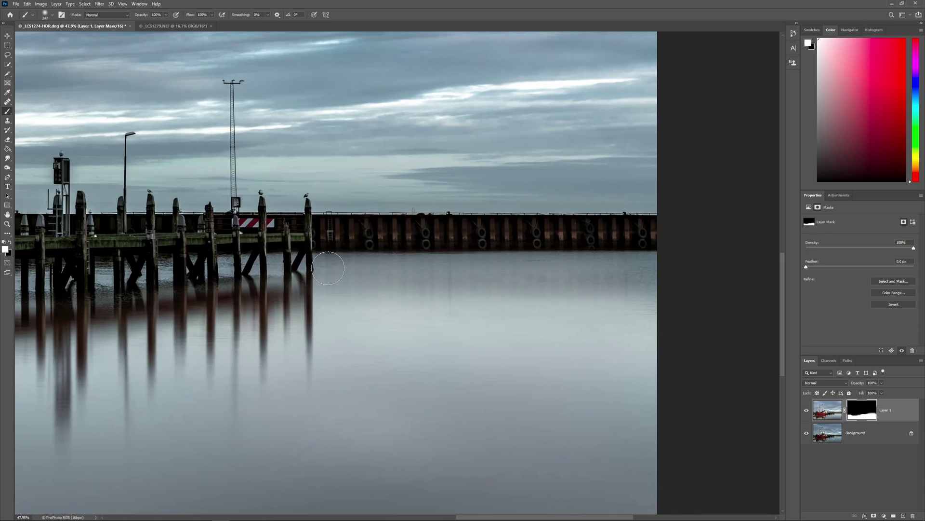
drag(328, 268, 679, 268)
drag(560, 275, 445, 277)
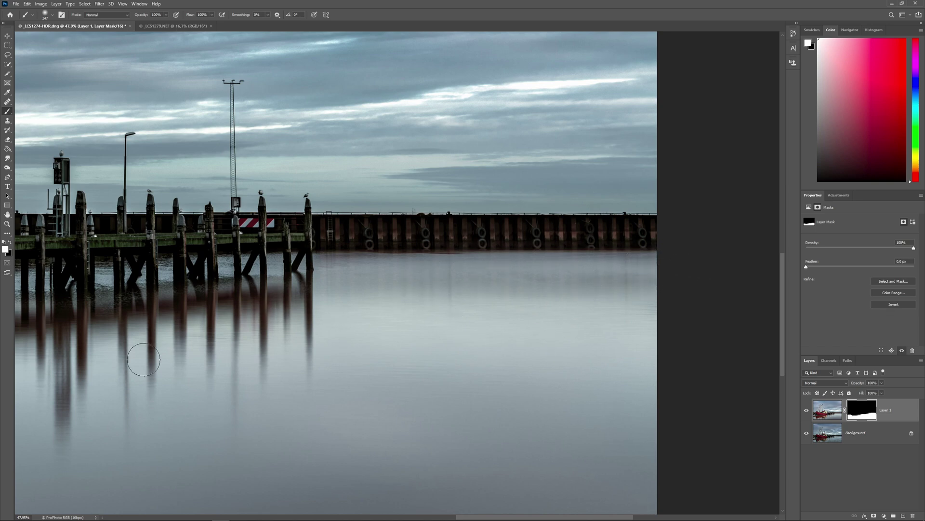
scroll(482, 270, up, 5)
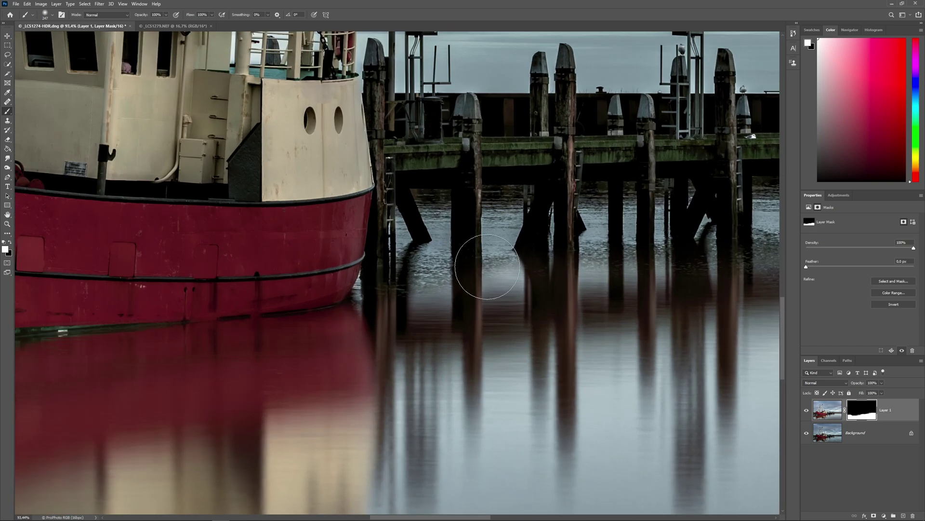
alt+right_click(491, 272)
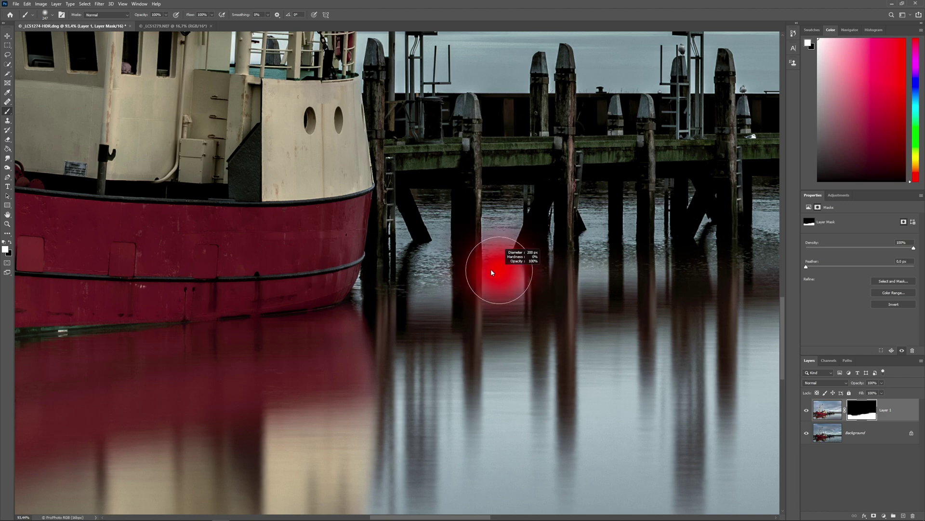
mouse_move(496, 289)
mouse_down()
mouse_move(516, 288)
mouse_move(499, 215)
mouse_move(498, 282)
mouse_move(498, 247)
mouse_up()
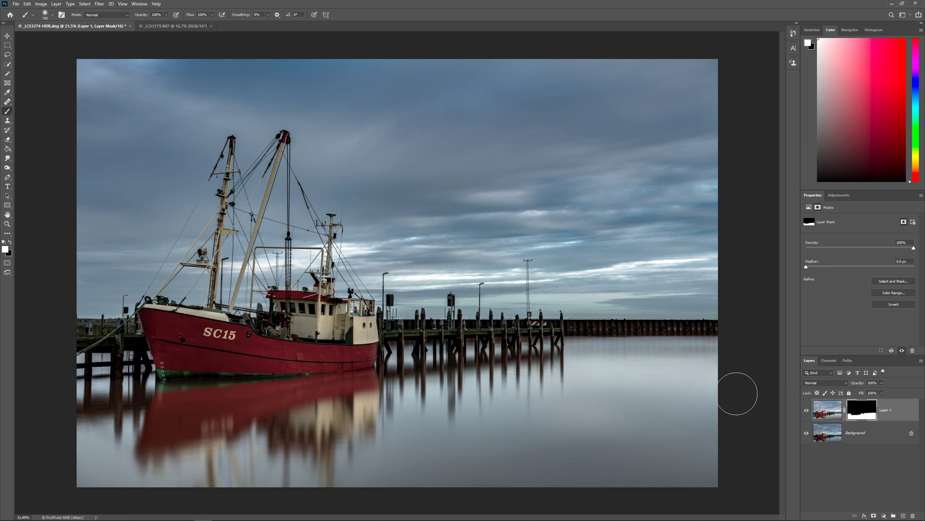
alt+click(868, 414)
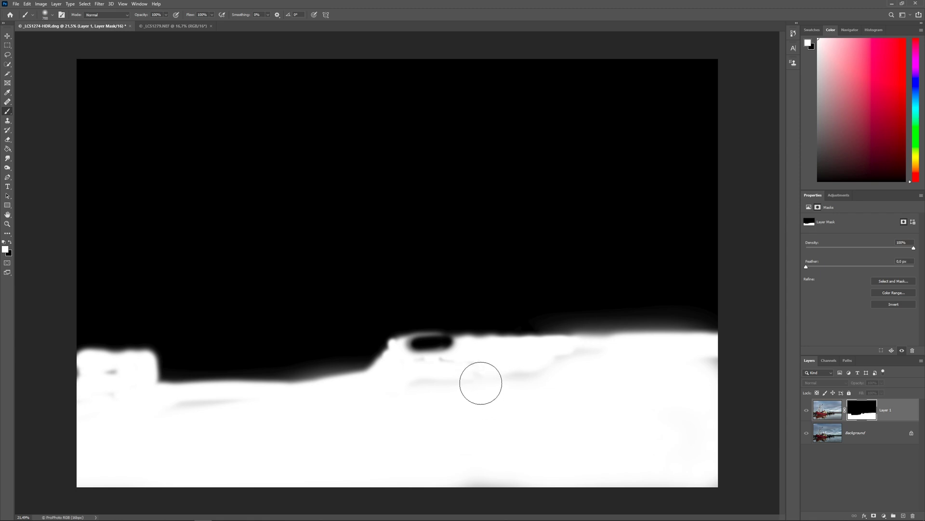
- Paint white over the dark blob and grey streaks and smudges in the mask so the water is solid
mouse_move(480, 382)
mouse_down()
mouse_move(426, 384)
mouse_move(426, 358)
mouse_move(540, 370)
mouse_move(597, 364)
mouse_up()
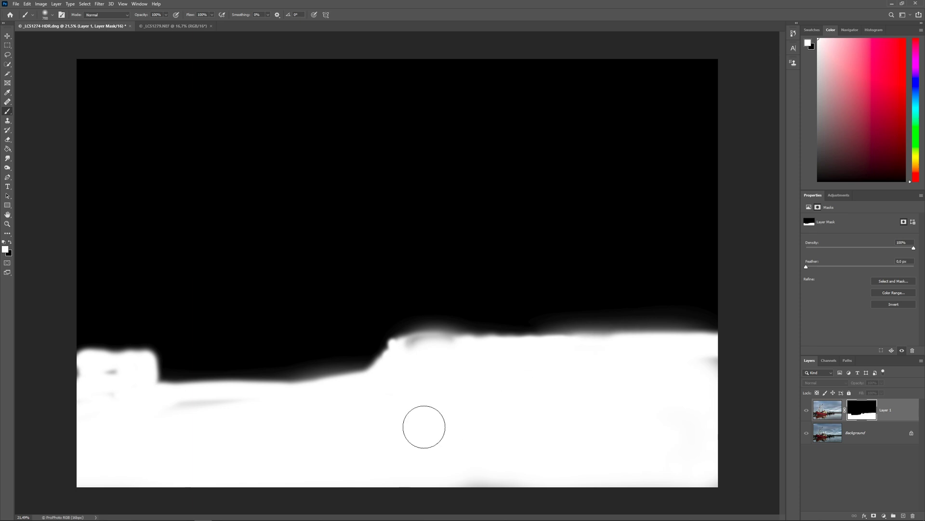
mouse_move(240, 405)
mouse_down()
mouse_move(166, 408)
mouse_move(237, 401)
mouse_move(165, 406)
mouse_move(109, 386)
mouse_up()
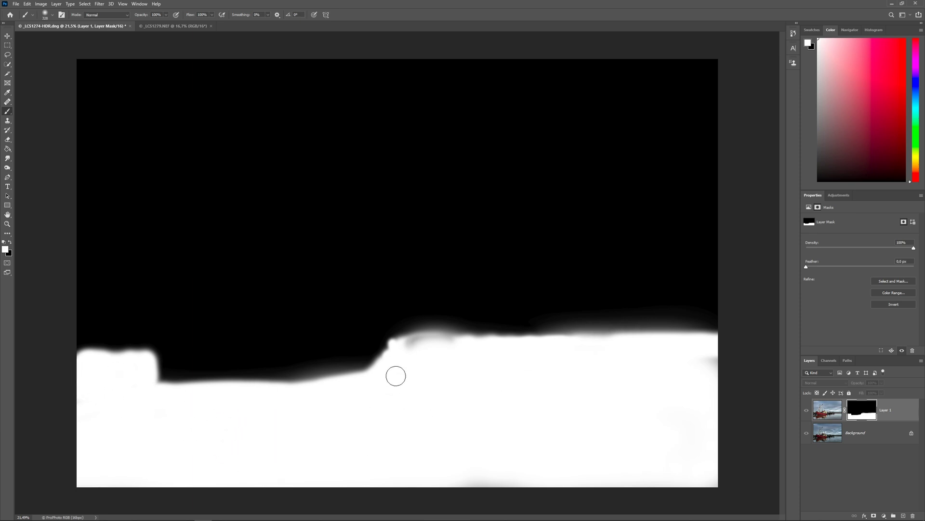
drag(408, 352, 462, 350)
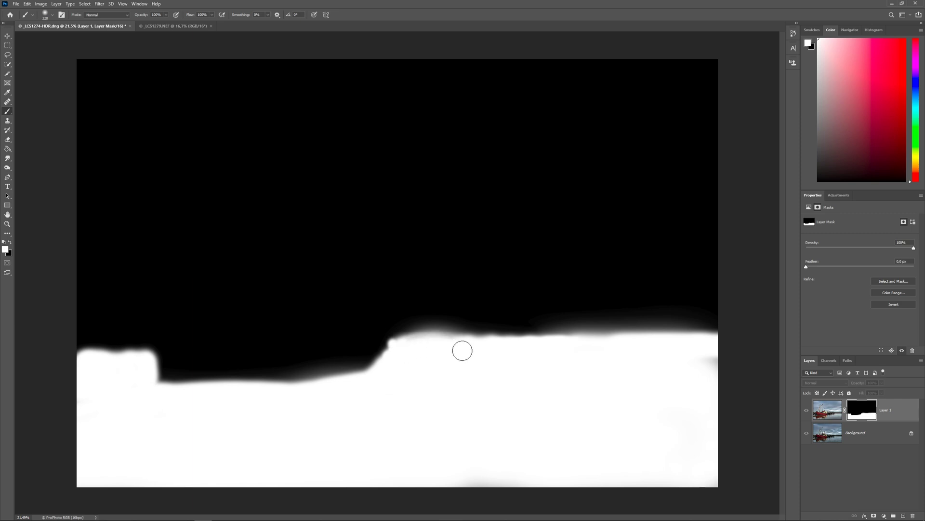
drag(733, 361, 715, 361)
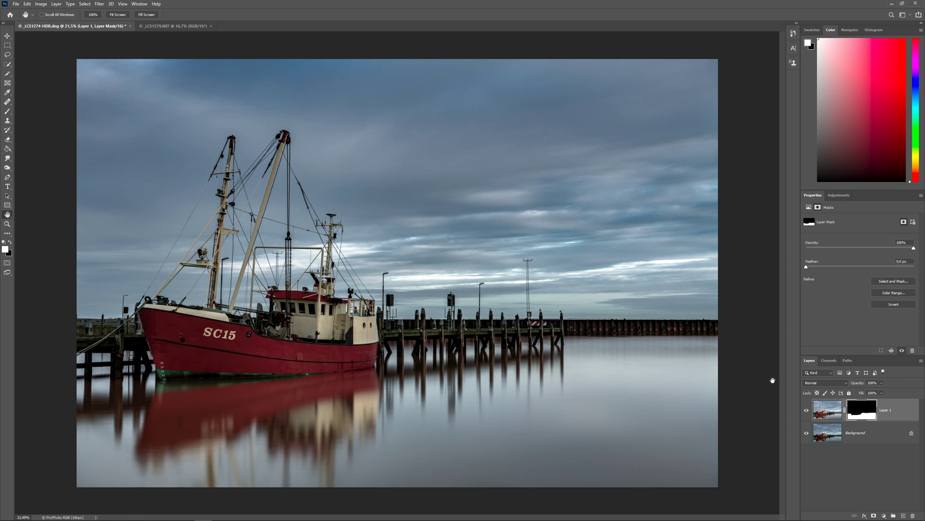
- Toggle Layer 1 on and off to compare the water, then open the blended TIFF full size in Lightroom
click(807, 410)
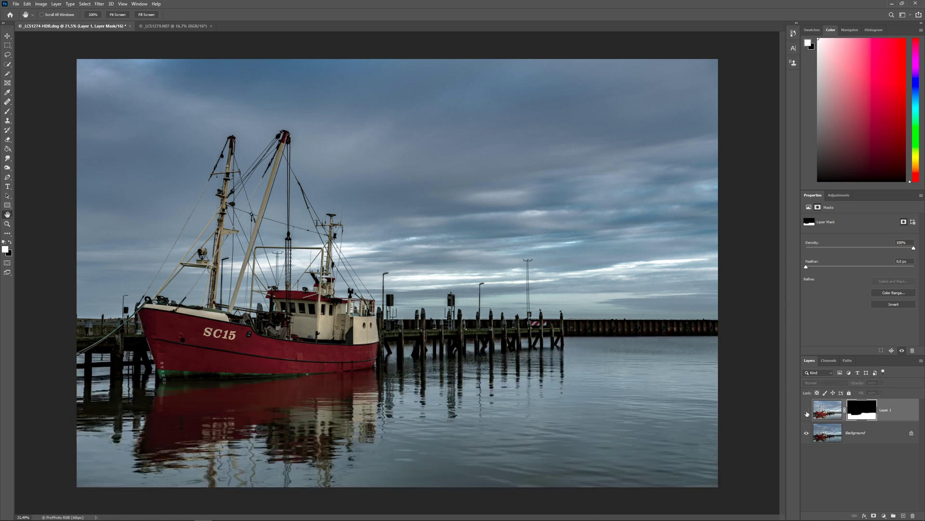
click(807, 411)
click(807, 410)
click(807, 412)
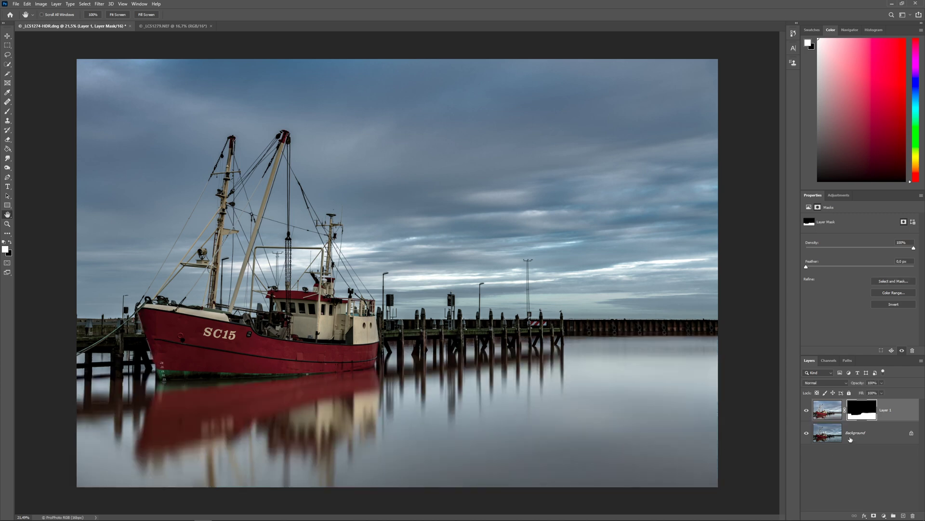
click(807, 412)
click(807, 411)
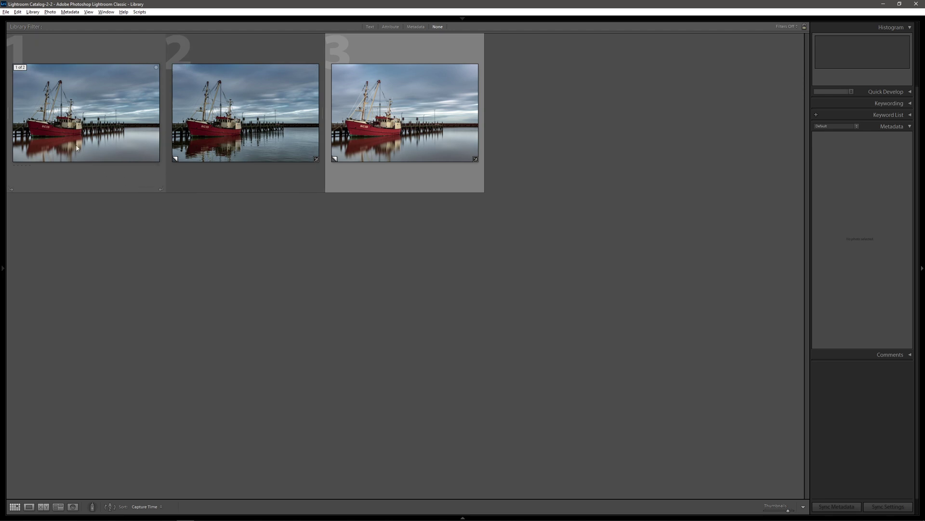
double_click(68, 127)
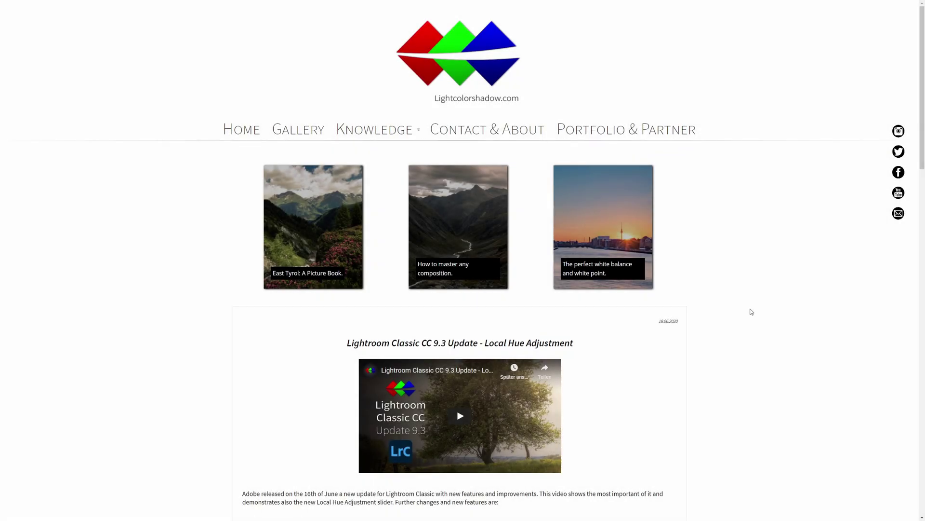
- Open the 'HDR - Long Exposure Blending' article from Knowledge > Tutorials > Photo Techniques and autoscroll down
mouse_move(375, 130)
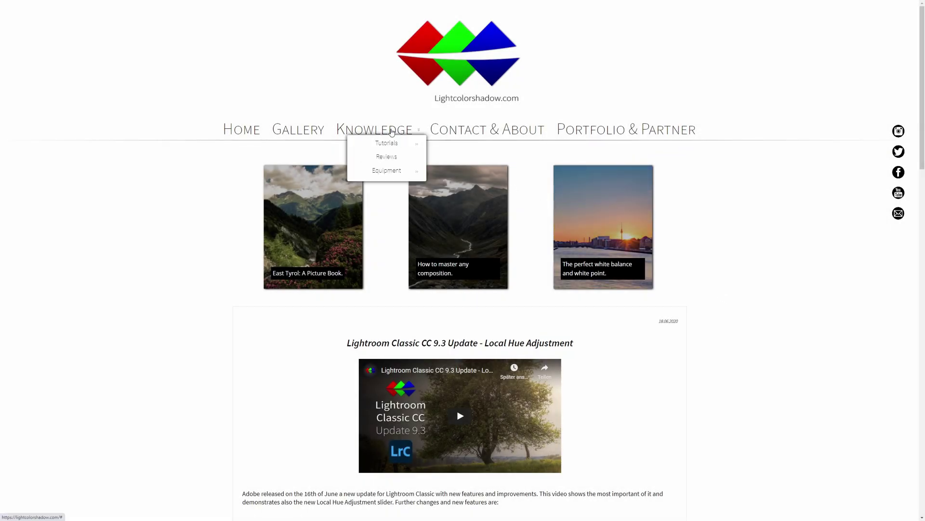
mouse_move(385, 148)
mouse_move(450, 300)
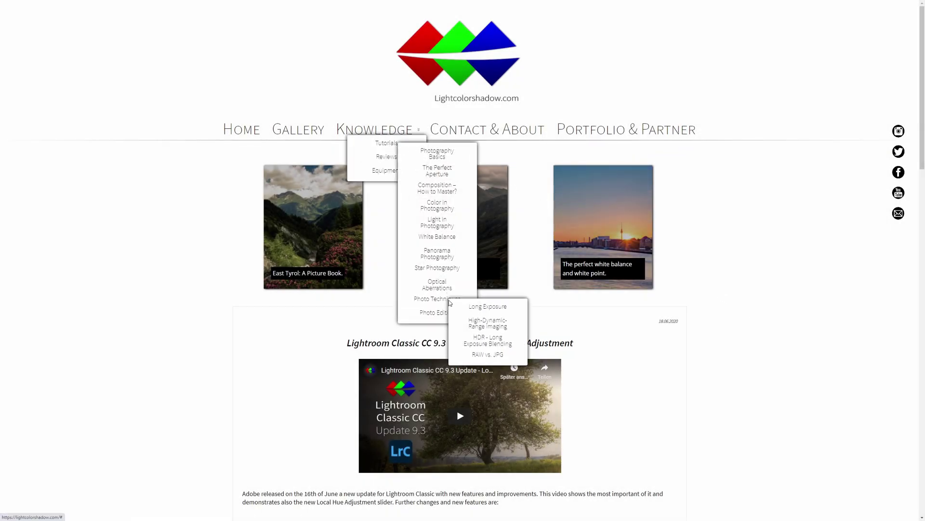
click(500, 345)
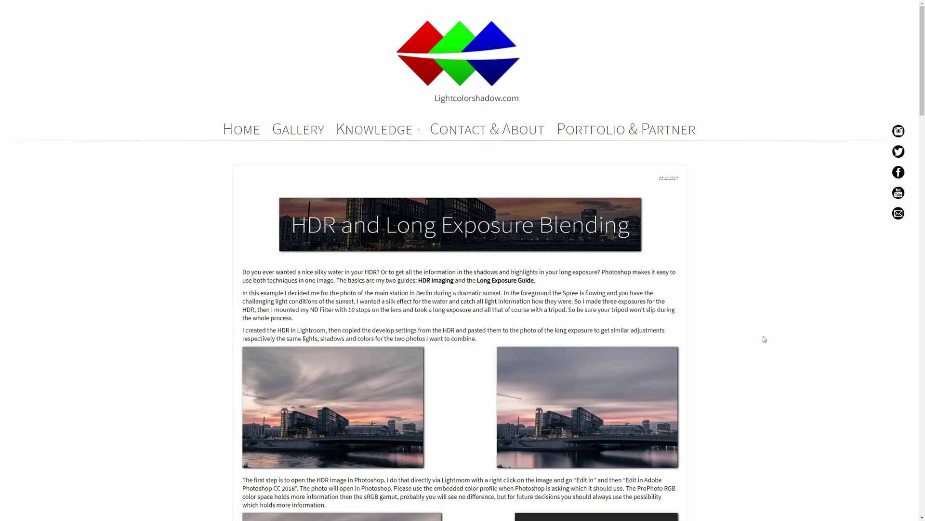
middle_click(761, 348)
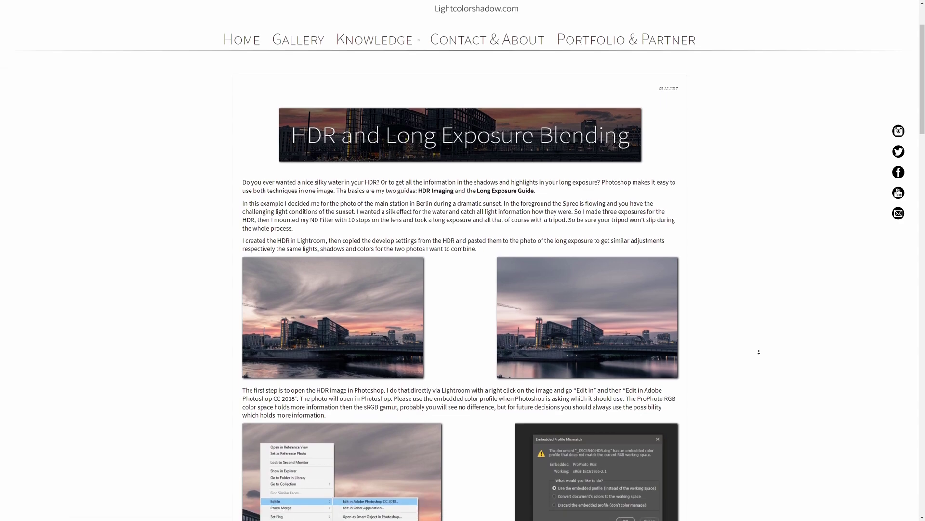